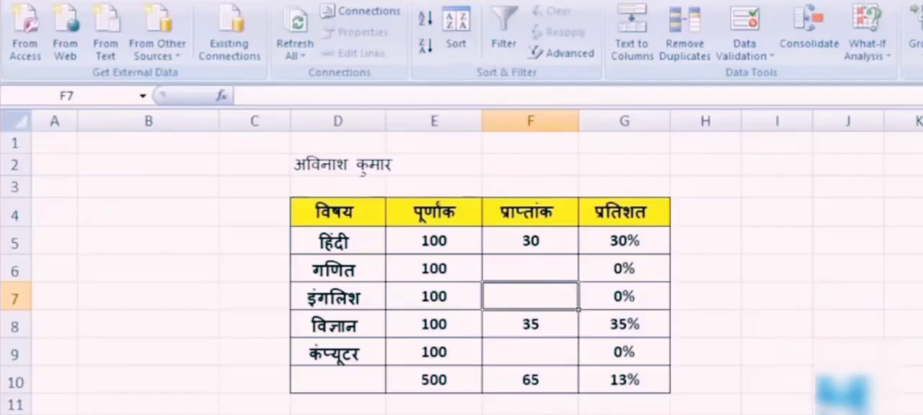
# Enable the Solver Add-in through the Excel add-ins management in the program options.
pyautogui.click(26, 2)
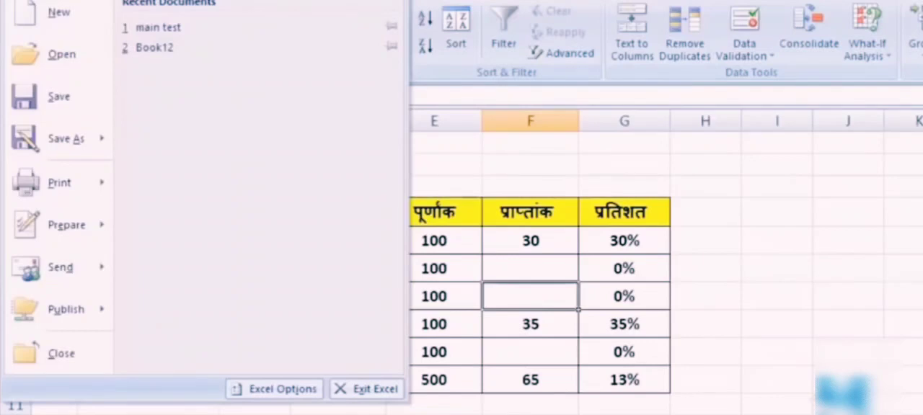
pyautogui.click(300, 395)
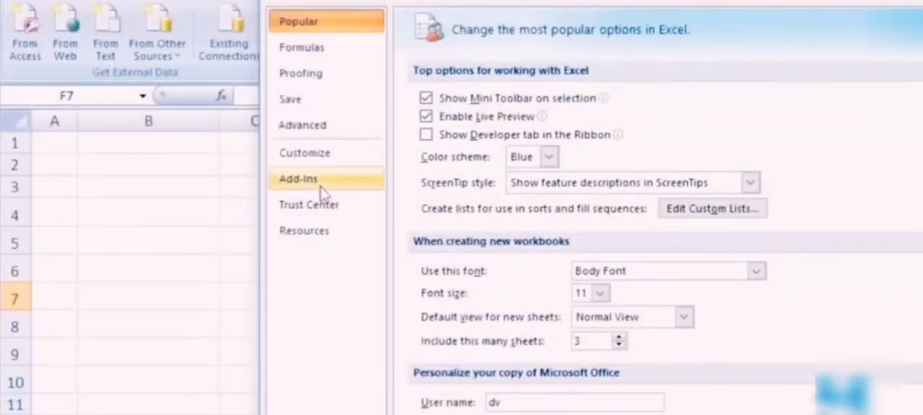
pyautogui.click(324, 186)
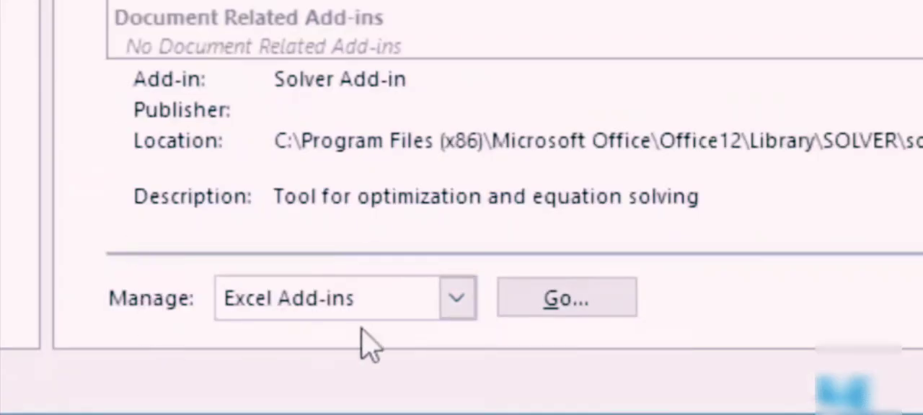
pyautogui.click(590, 307)
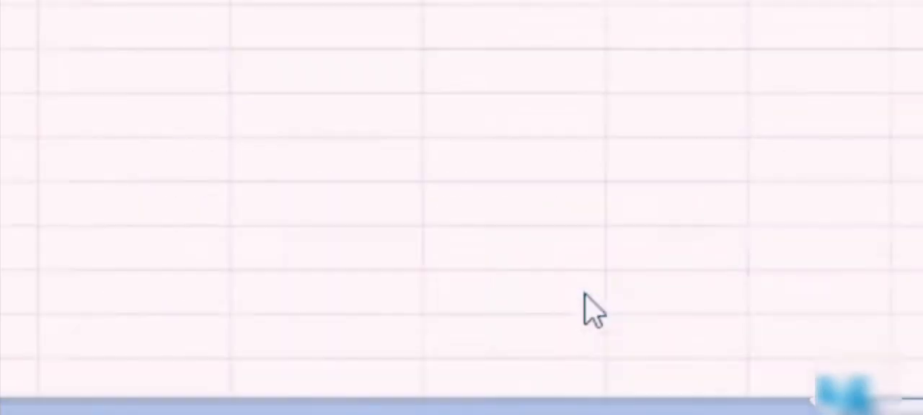
pyautogui.moveTo(456, 42); pyautogui.dragTo(264, 94)
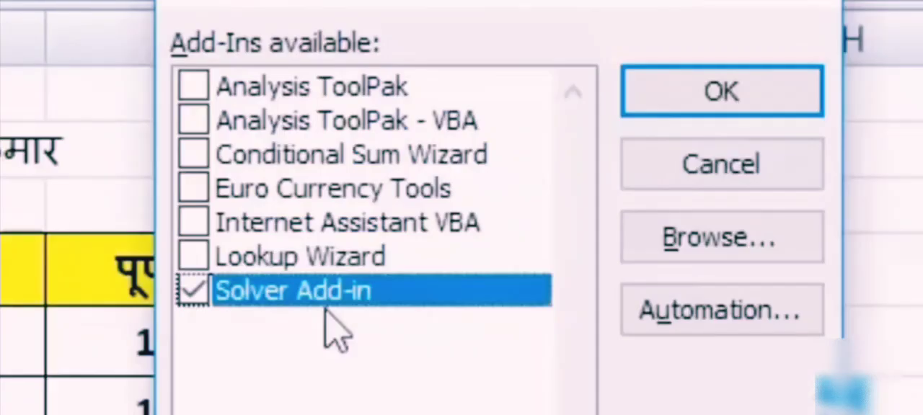
pyautogui.click(801, 105)
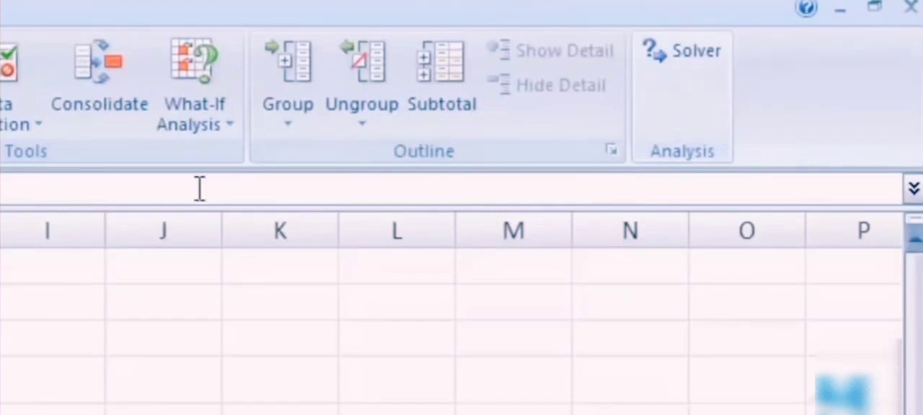
pyautogui.click(220, 138)
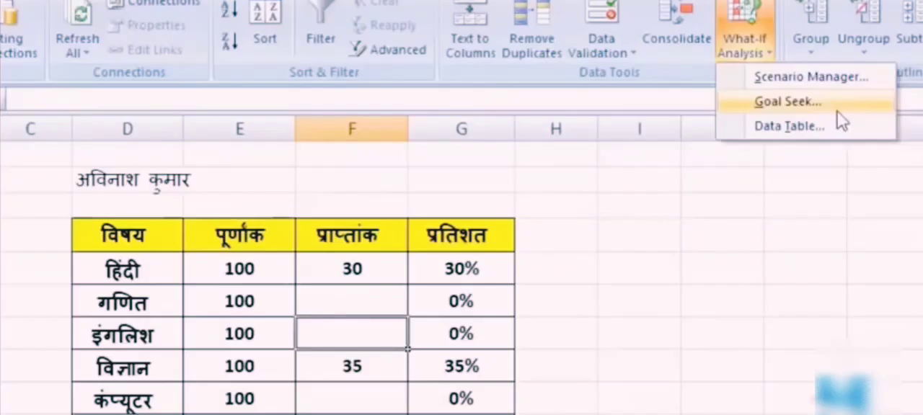
pyautogui.click(838, 104)
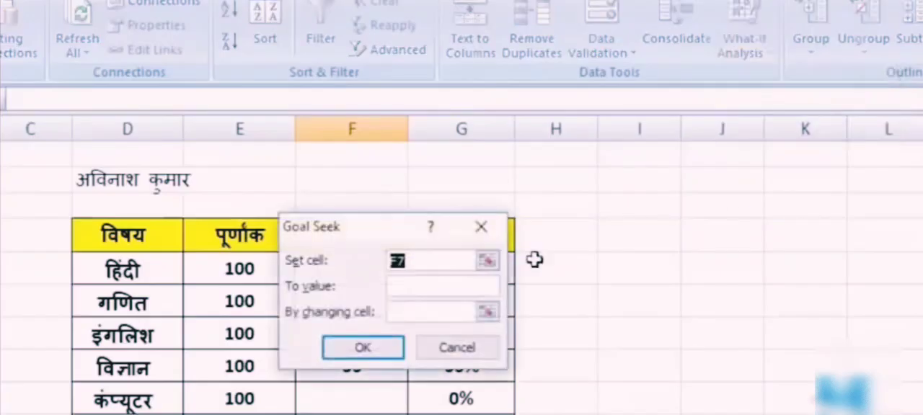
pyautogui.click(444, 347)
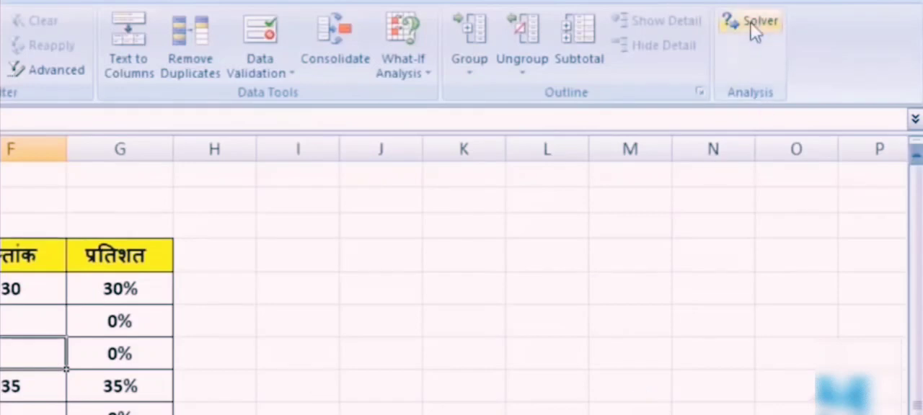
# Start Solver with cell G10 as the target cell and a target value of 58%.
pyautogui.click(753, 24)
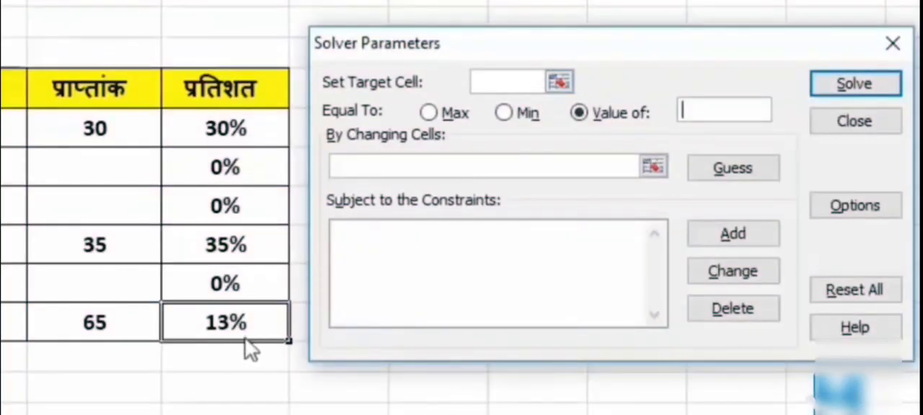
pyautogui.click(488, 83)
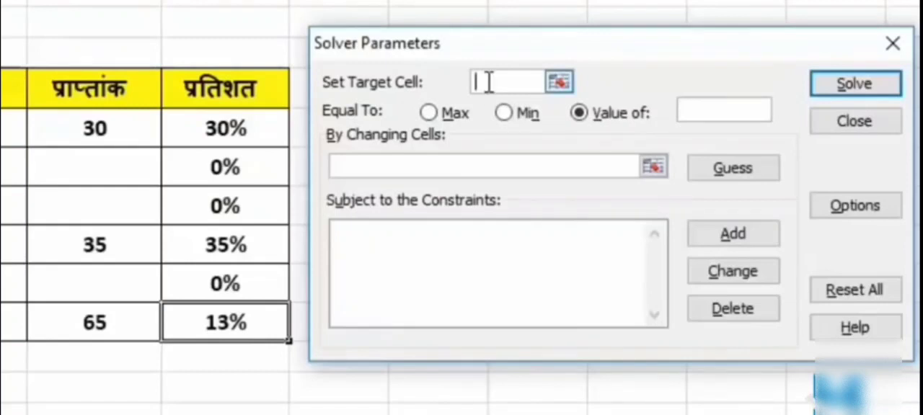
pyautogui.click(225, 325)
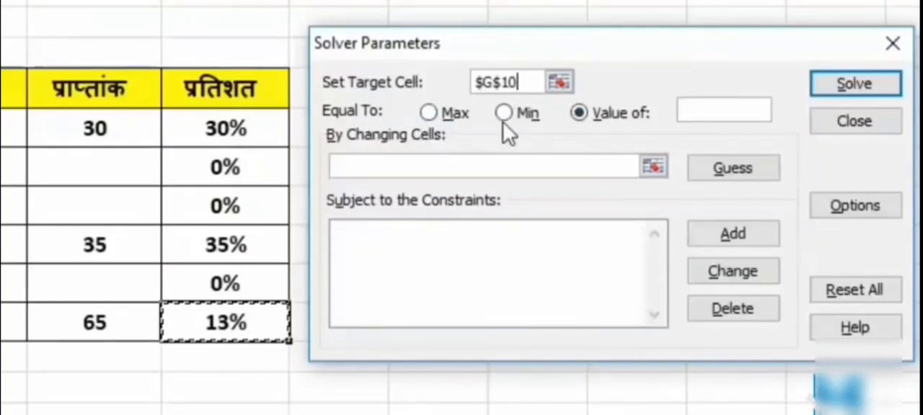
pyautogui.click(612, 130)
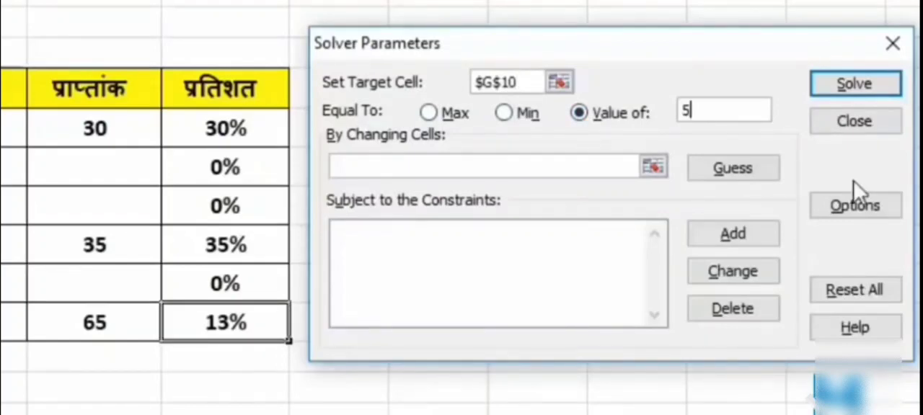
pyautogui.write('58%')
# Set the Solver's changing cells to the empty marks cells F6:F7 and F9.
pyautogui.click(439, 168)
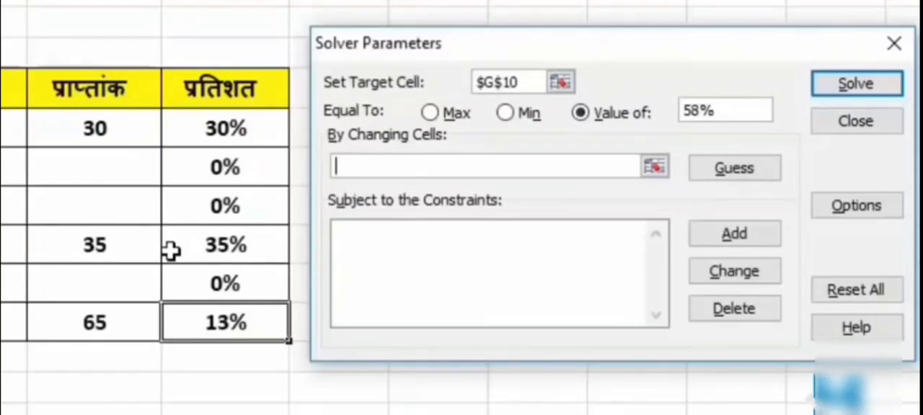
pyautogui.moveTo(125, 165); pyautogui.dragTo(123, 208)
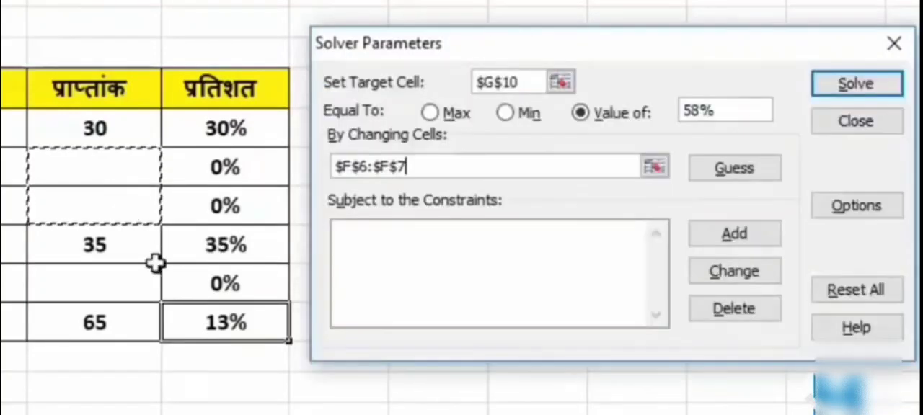
pyautogui.keyDown('ctrl'); pyautogui.click(85, 286); pyautogui.keyUp('ctrl')
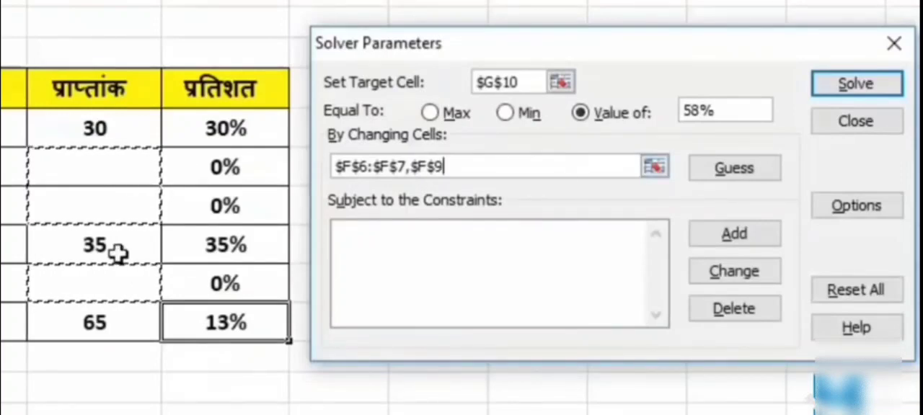
pyautogui.press('Tab')
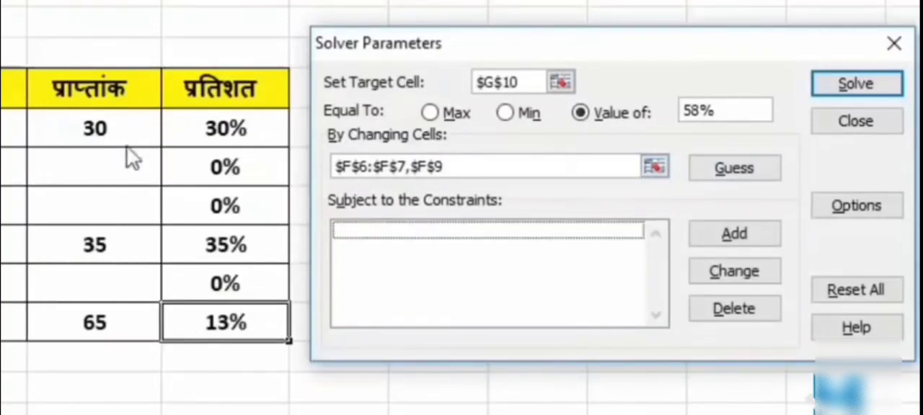
# Add a Solver constraint limiting cell F6 to <= 70.
pyautogui.click(743, 240)
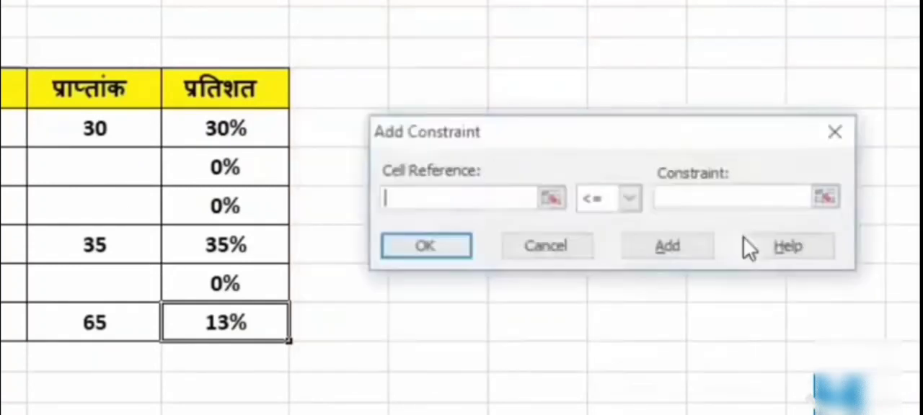
pyautogui.click(72, 169)
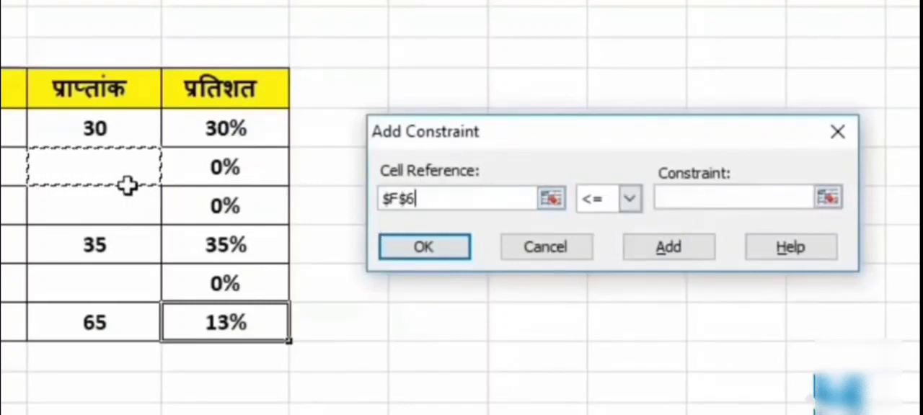
pyautogui.click(681, 198)
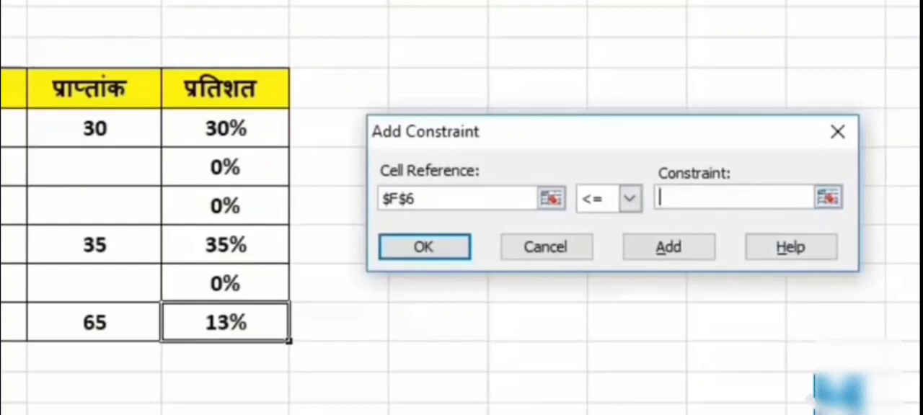
pyautogui.write('70')
pyautogui.click(669, 247)
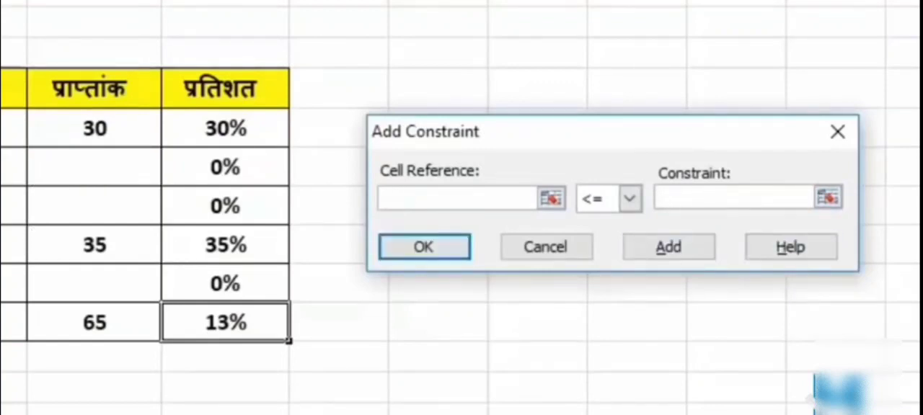
# Add a constraint limiting cell F7 to <= 65, and run Solver, keeping its solution.
pyautogui.click(81, 201)
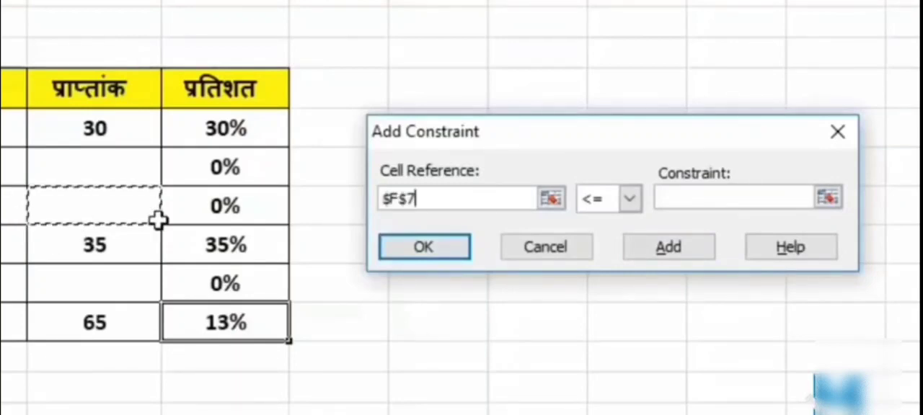
pyautogui.moveTo(687, 196); pyautogui.dragTo(569, 230)
pyautogui.press('BackSpace')
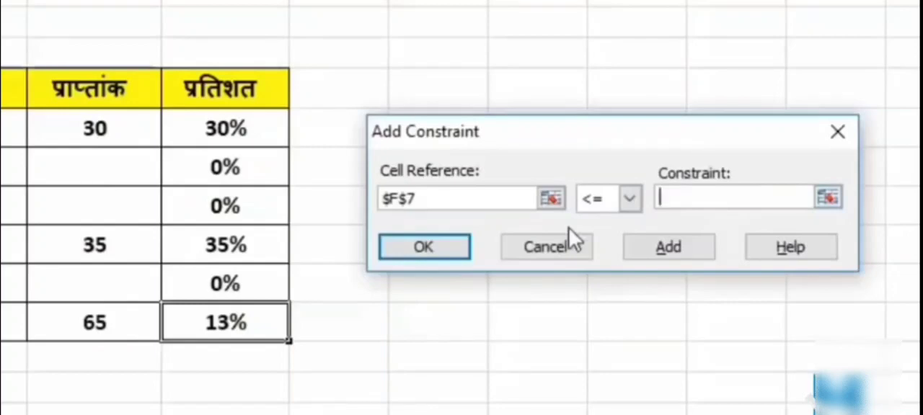
pyautogui.write('65')
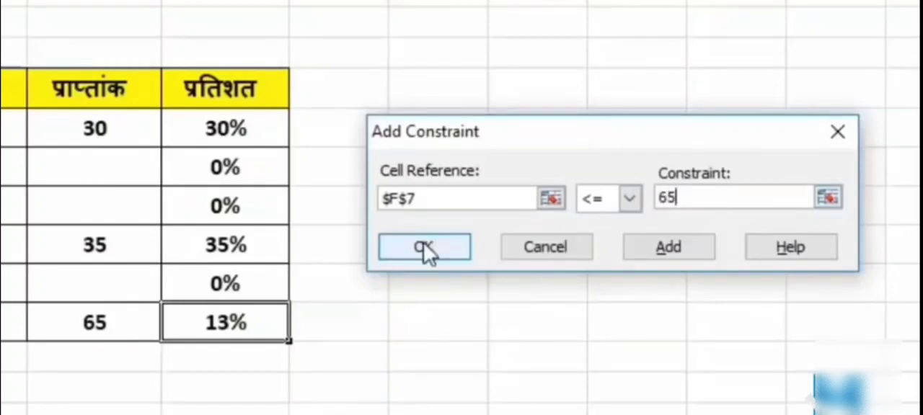
pyautogui.click(425, 248)
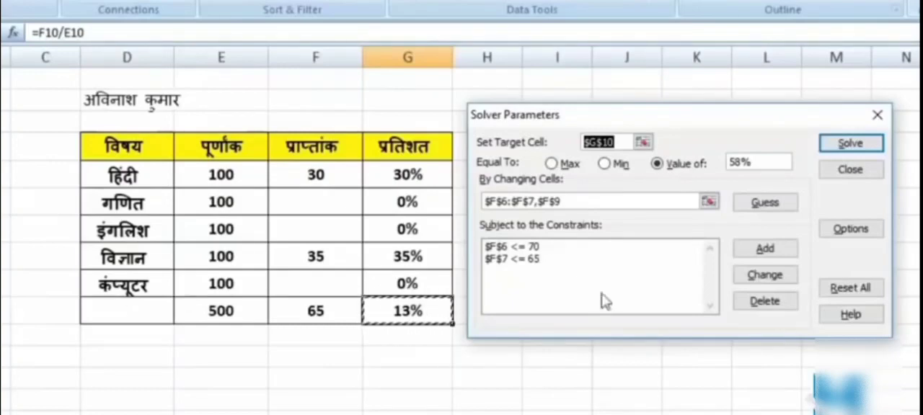
pyautogui.click(864, 147)
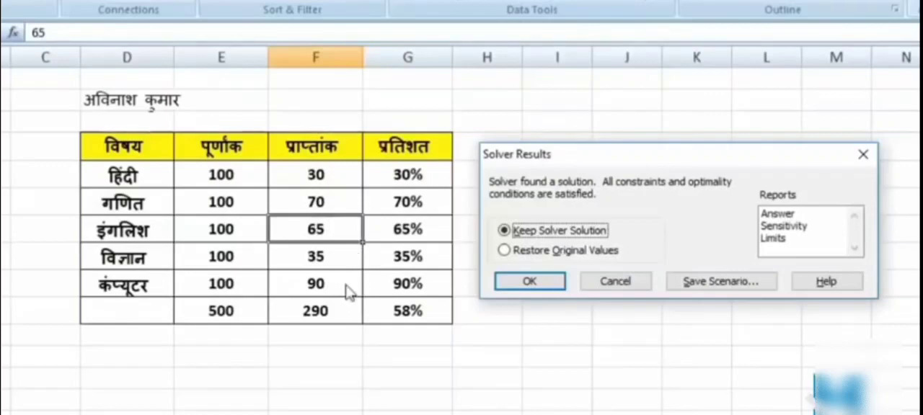
pyautogui.click(514, 285)
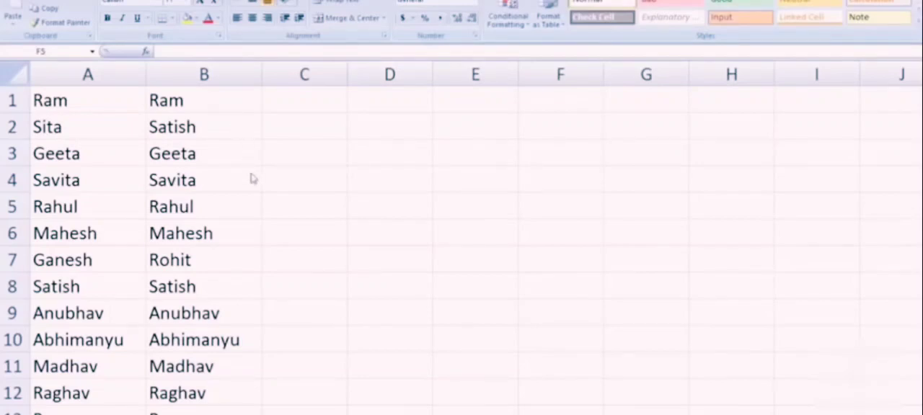
# Compare the first pair of names by entering the formula =exact(A1, B1) in cell C1.
pyautogui.scroll(-6, 254, 184)
pyautogui.scroll(3, 258, 241)
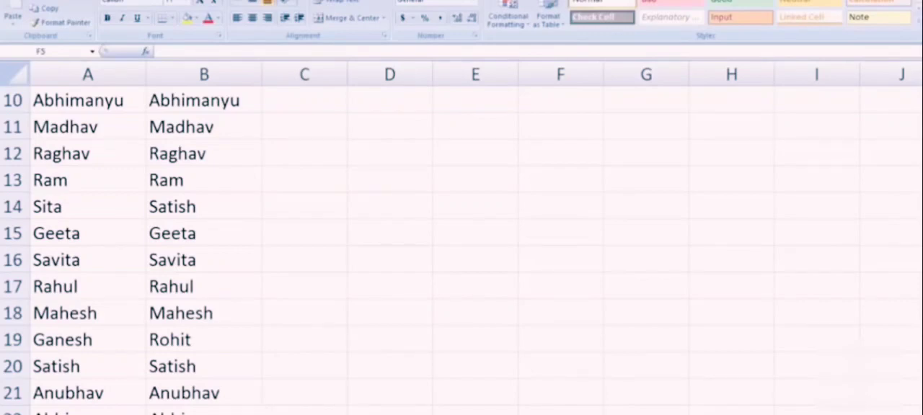
pyautogui.scroll(3, 461, 245)
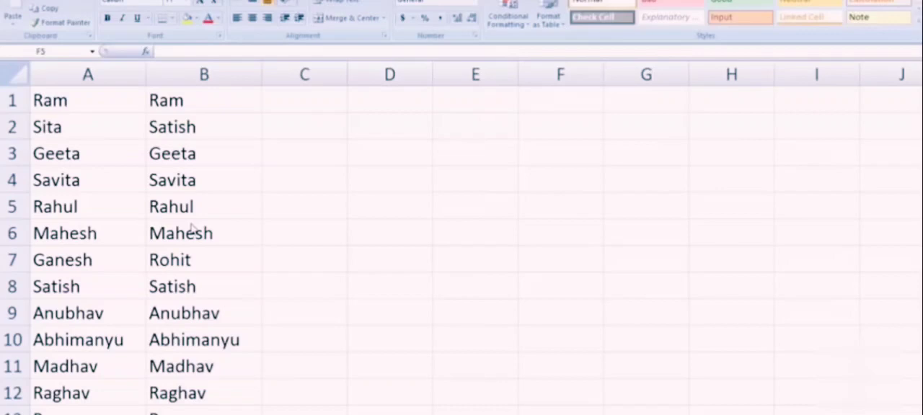
pyautogui.click(327, 107)
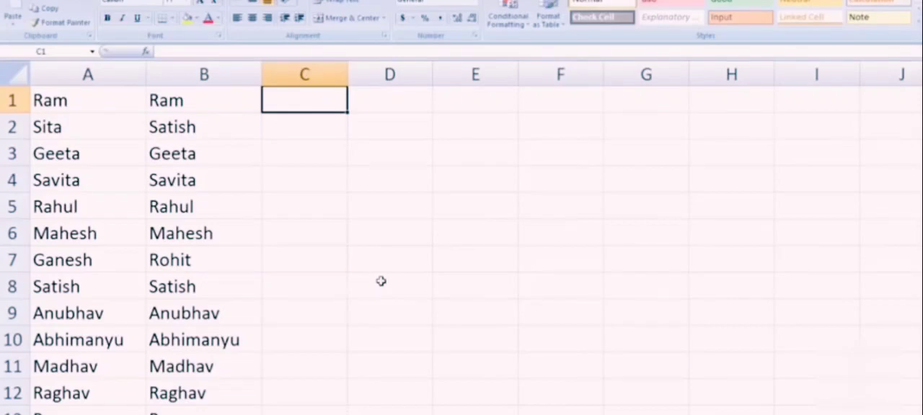
pyautogui.write('=')
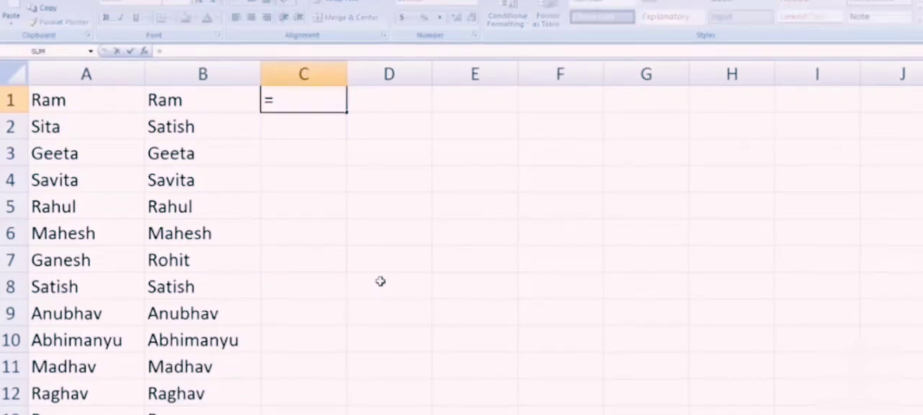
pyautogui.write('e')
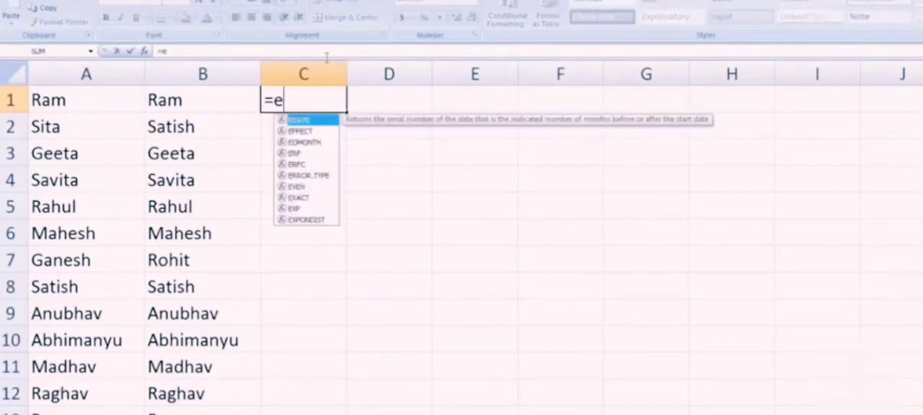
pyautogui.write('xact')
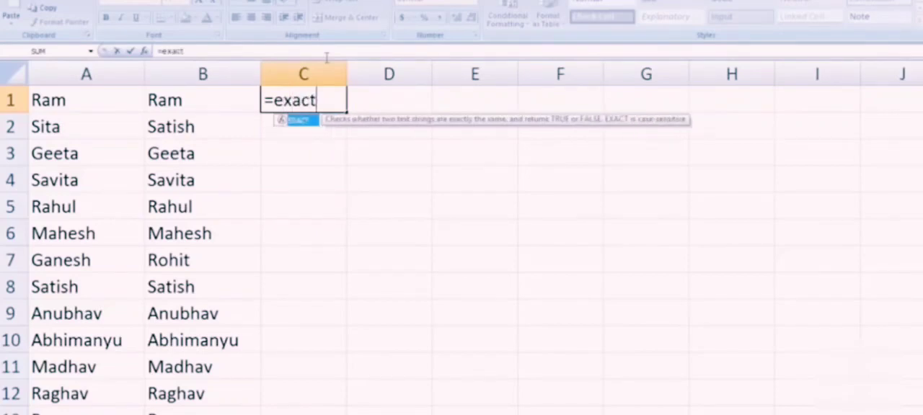
pyautogui.write('(')
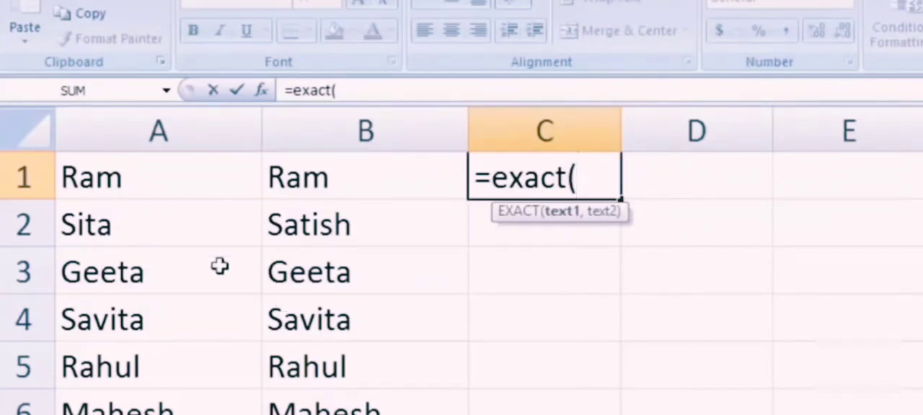
pyautogui.click(155, 179)
pyautogui.write(',')
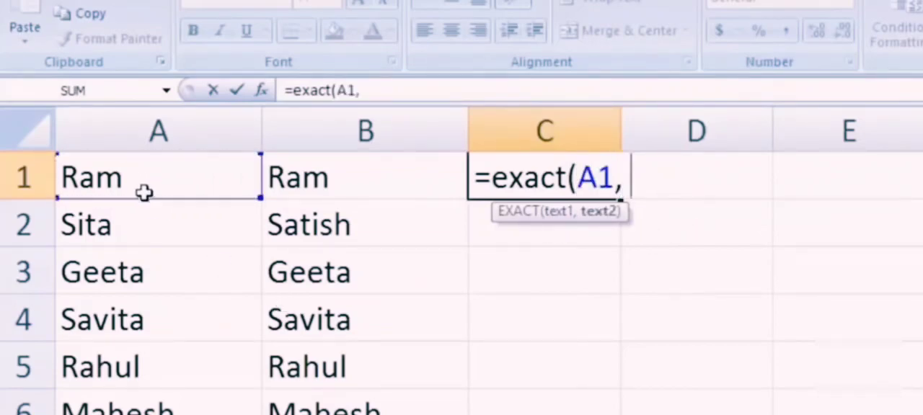
pyautogui.click(338, 179)
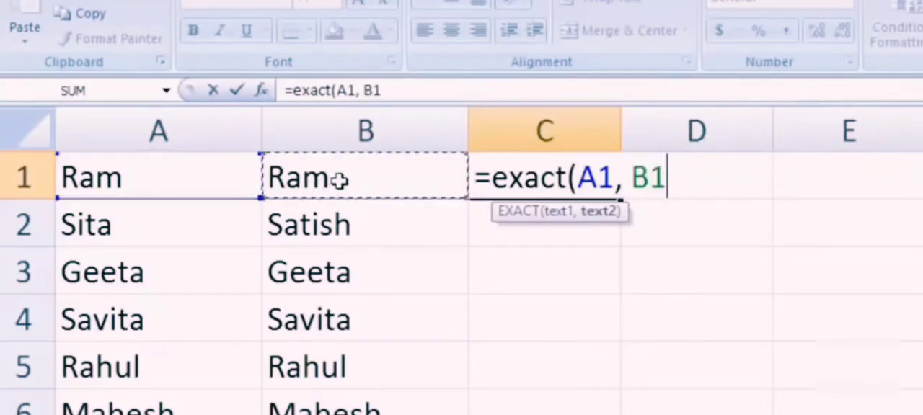
pyautogui.write(')')
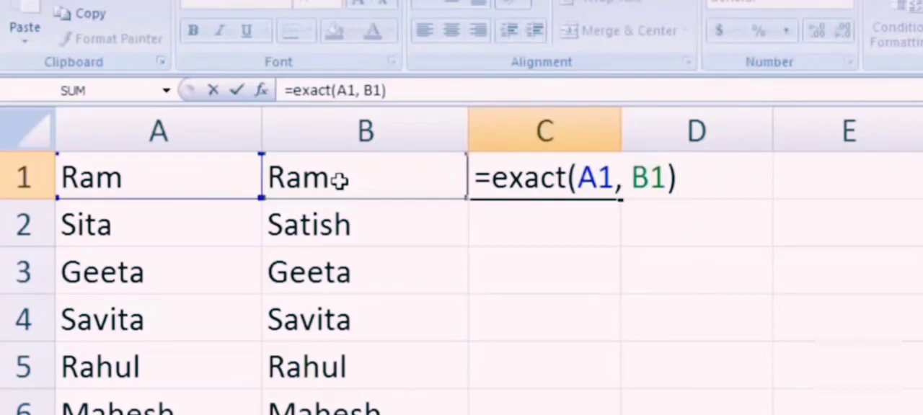
pyautogui.press('Return')
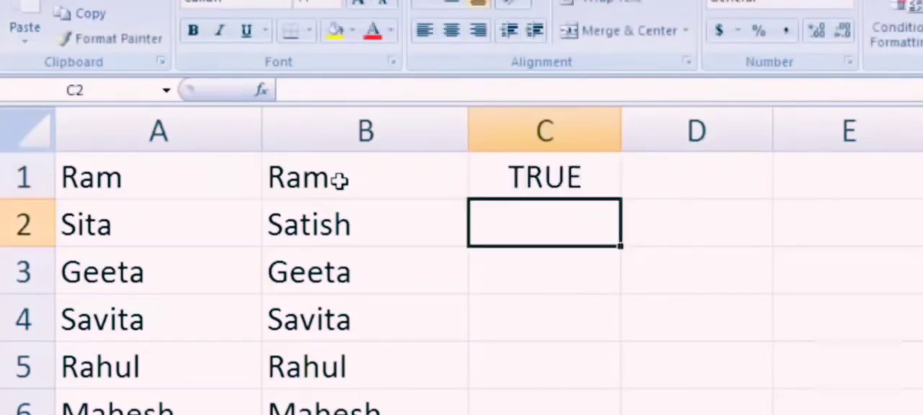
# Fill the EXACT formula from C1 down column C for all rows of the name lists.
pyautogui.click(574, 168)
pyautogui.moveTo(621, 200); pyautogui.dragTo(620, 414)
pyautogui.scroll(2, 461, 288)
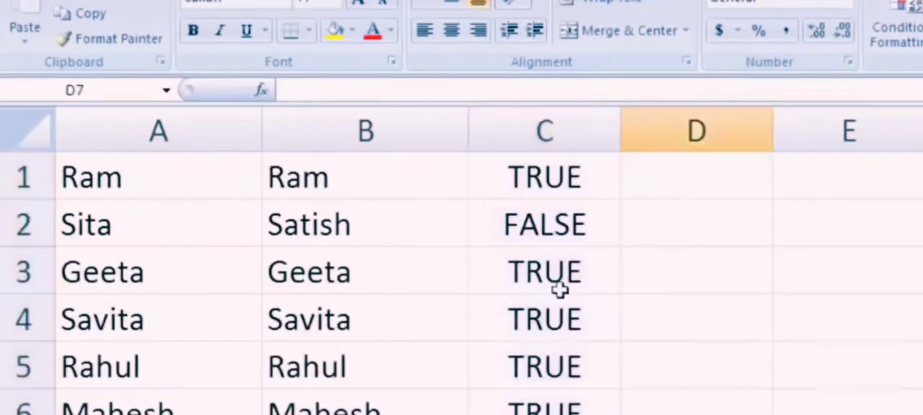
# Check the EXACT results against the differing names in rows 2, 7, 14 and 19.
pyautogui.click(97, 239)
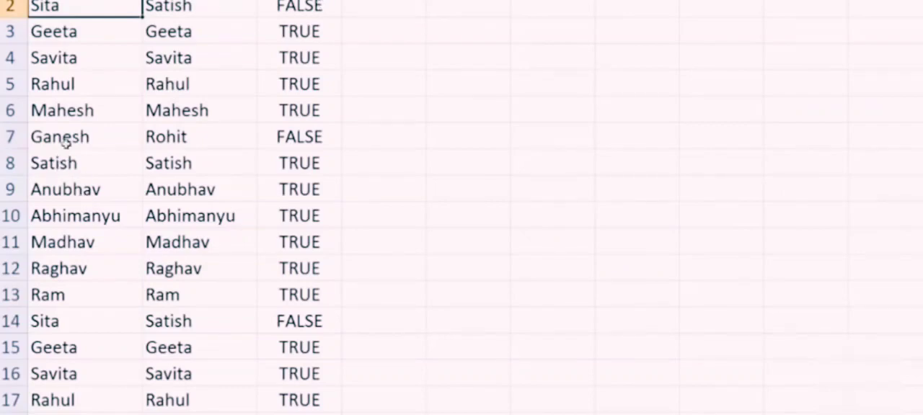
pyautogui.click(287, 137)
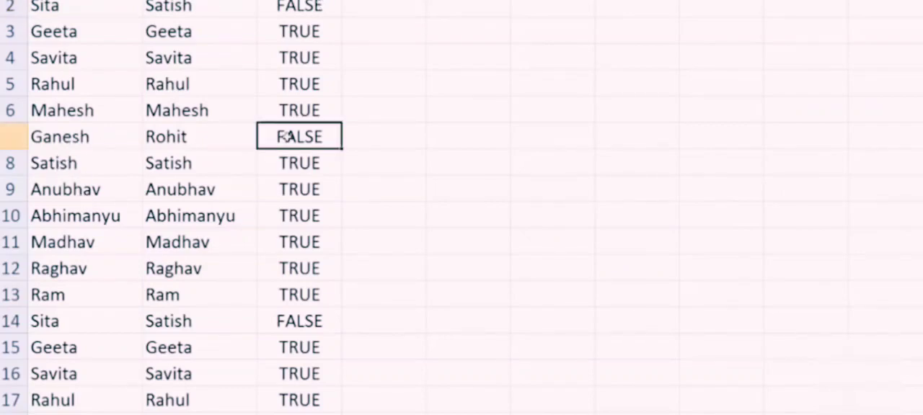
pyautogui.click(84, 324)
pyautogui.scroll(-2, 338, 324)
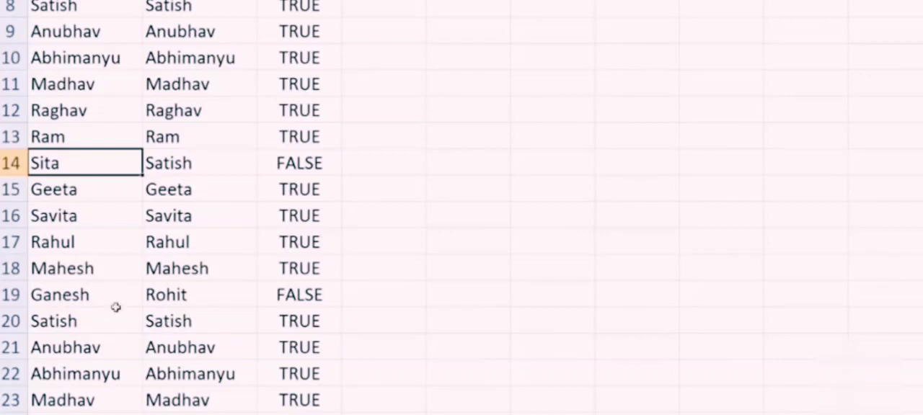
pyautogui.scroll(2, 295, 297)
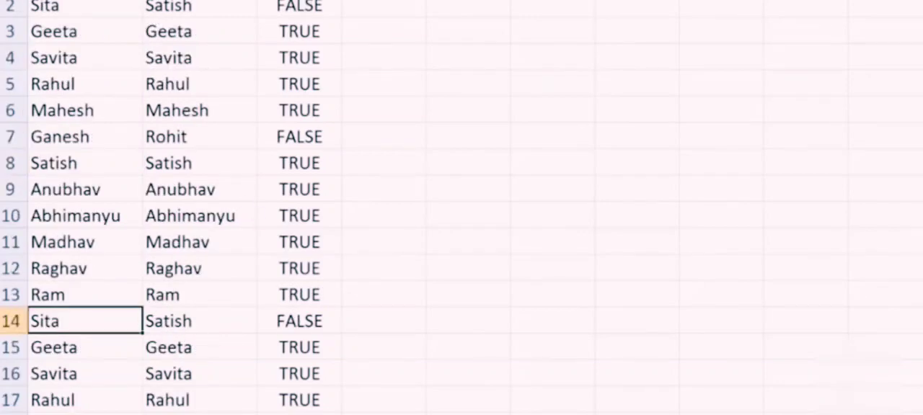
# Change the name in cell B1 to all lowercase letters to test the EXACT formula's case sensitivity.
pyautogui.click(94, 2)
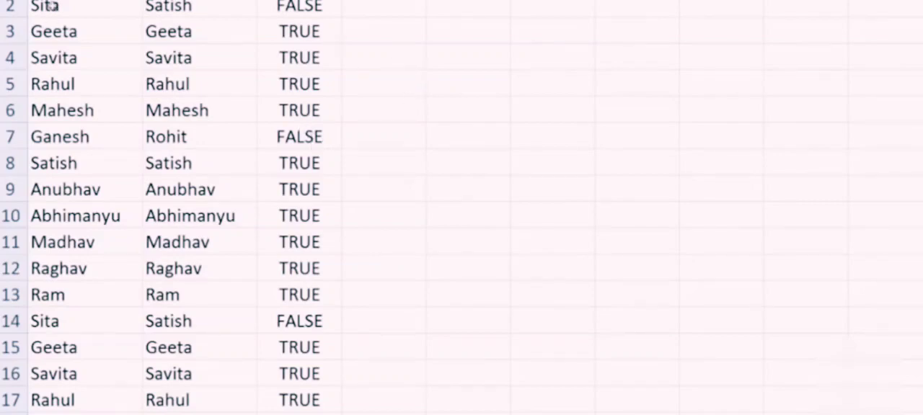
pyautogui.click(369, 5)
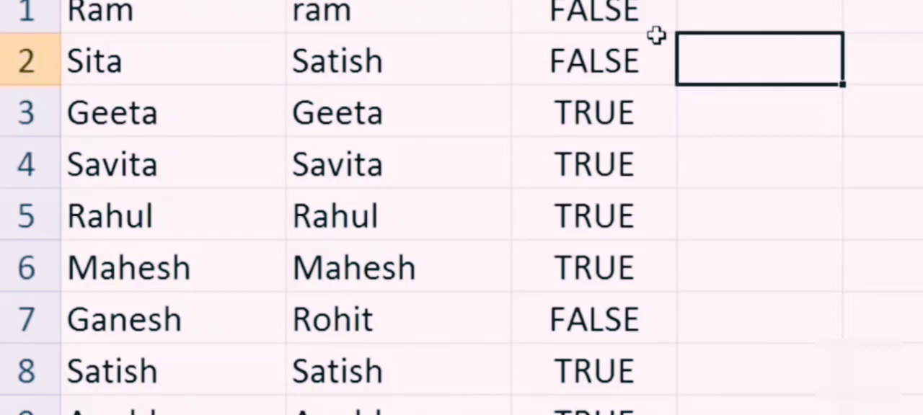
# Delete column C, which holds the EXACT formulas.
pyautogui.rightClick(653, 2)
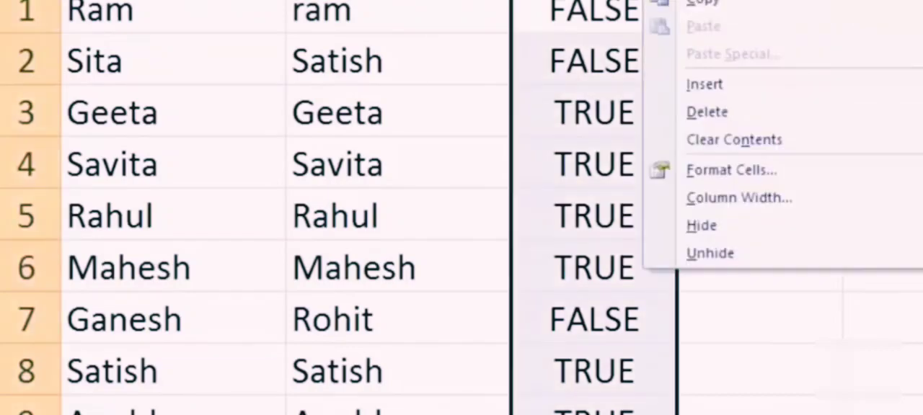
pyautogui.click(762, 113)
pyautogui.click(743, 155)
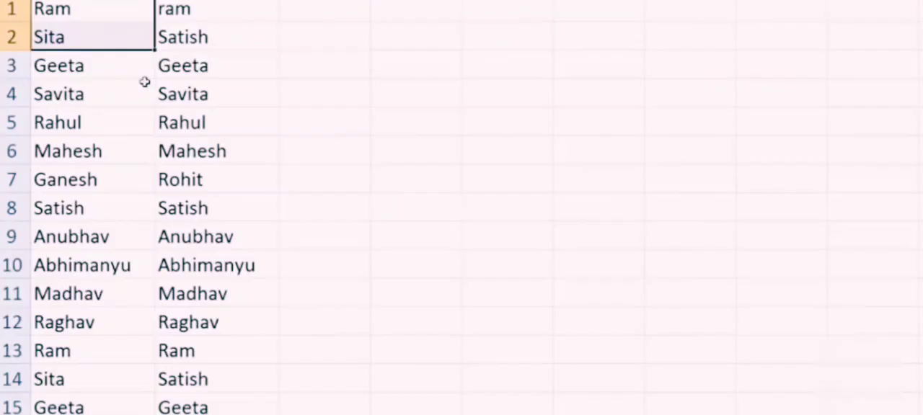
# Select both name lists in columns A and B and use Go To Special with Row differences to pick out mismatching cells.
pyautogui.click(135, 88)
pyautogui.moveTo(52, 7); pyautogui.dragTo(216, 414)
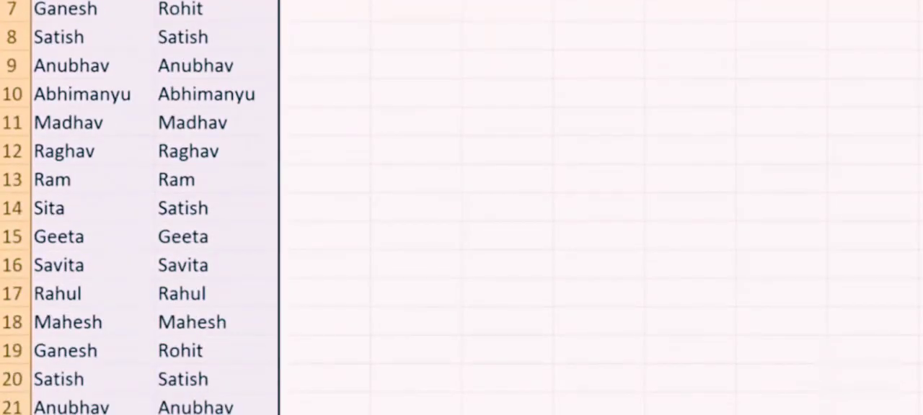
pyautogui.scroll(2, 461, 208)
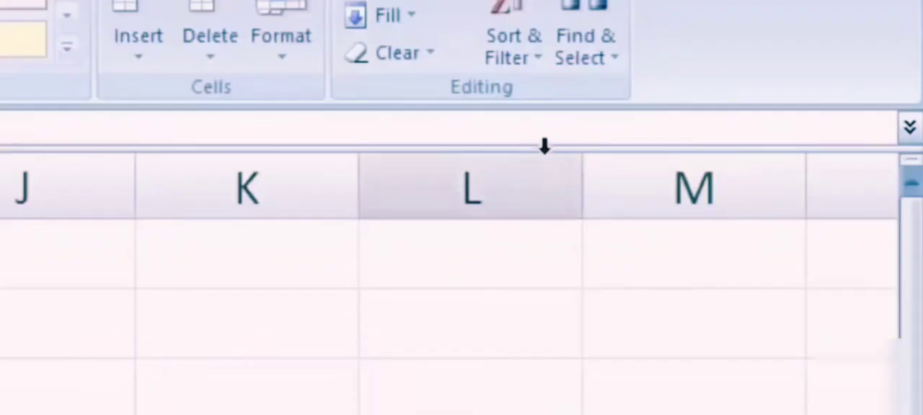
pyautogui.click(589, 60)
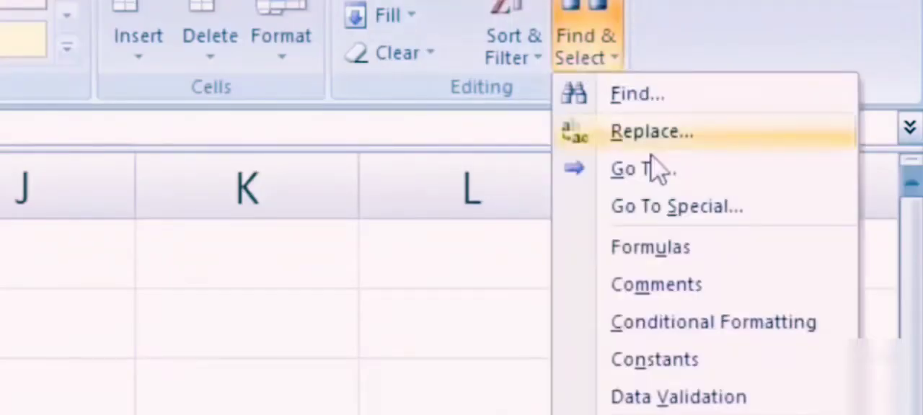
pyautogui.click(721, 209)
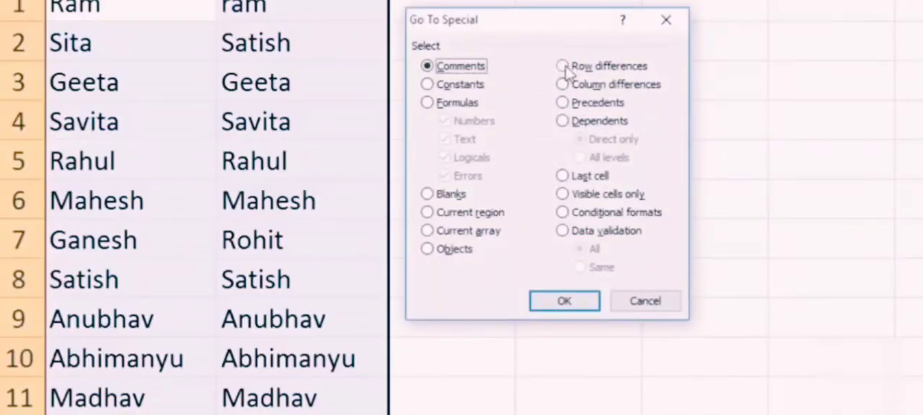
pyautogui.click(562, 66)
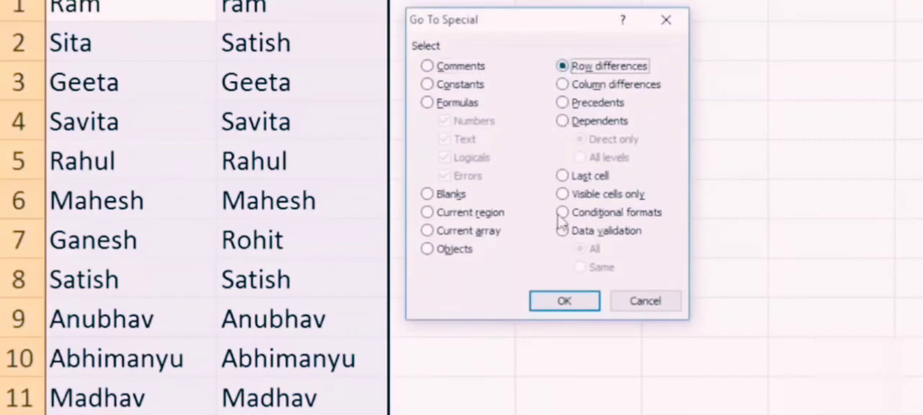
pyautogui.click(565, 302)
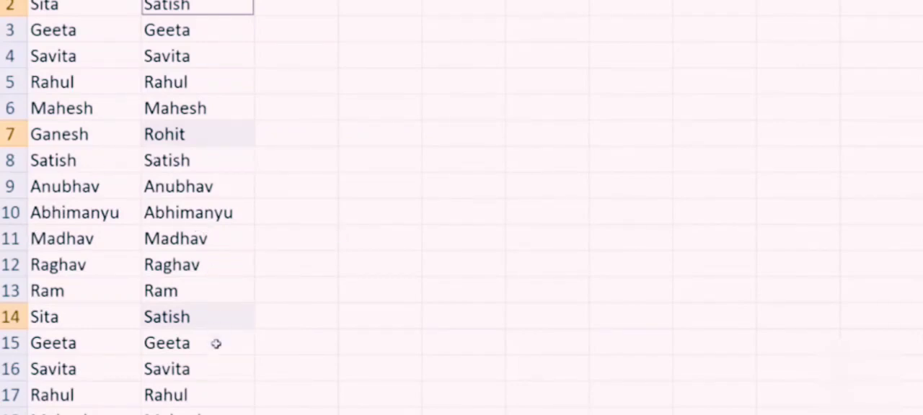
pyautogui.scroll(-3, 215, 344)
pyautogui.scroll(3, 185, 226)
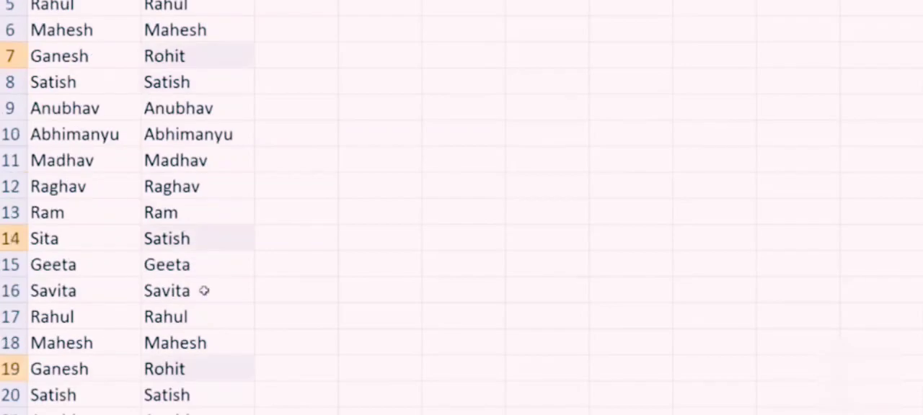